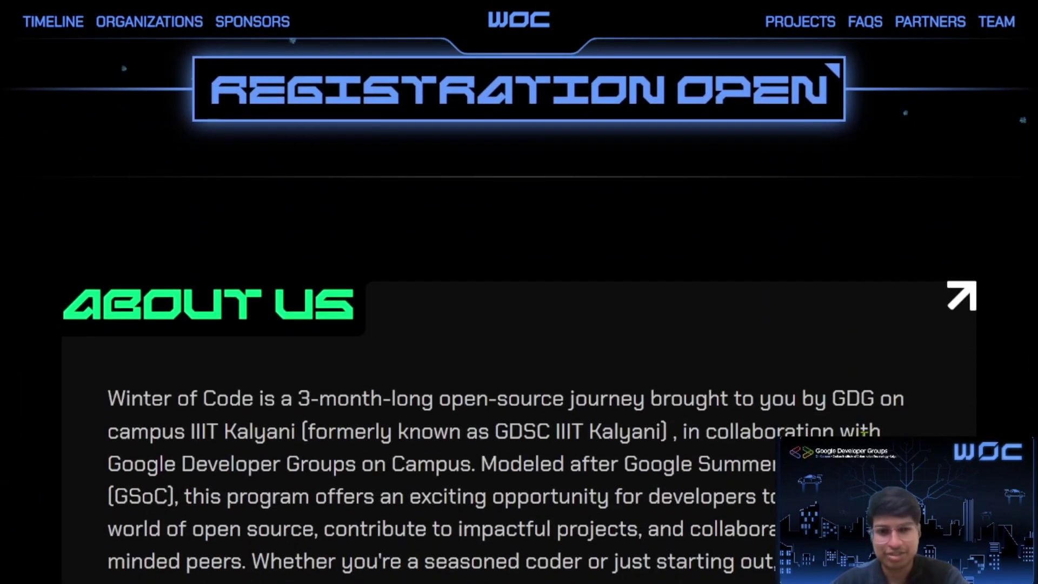
{"action": "scroll", "coordinate": [864, 433], "scroll_direction": "down", "scroll_amount": 10}
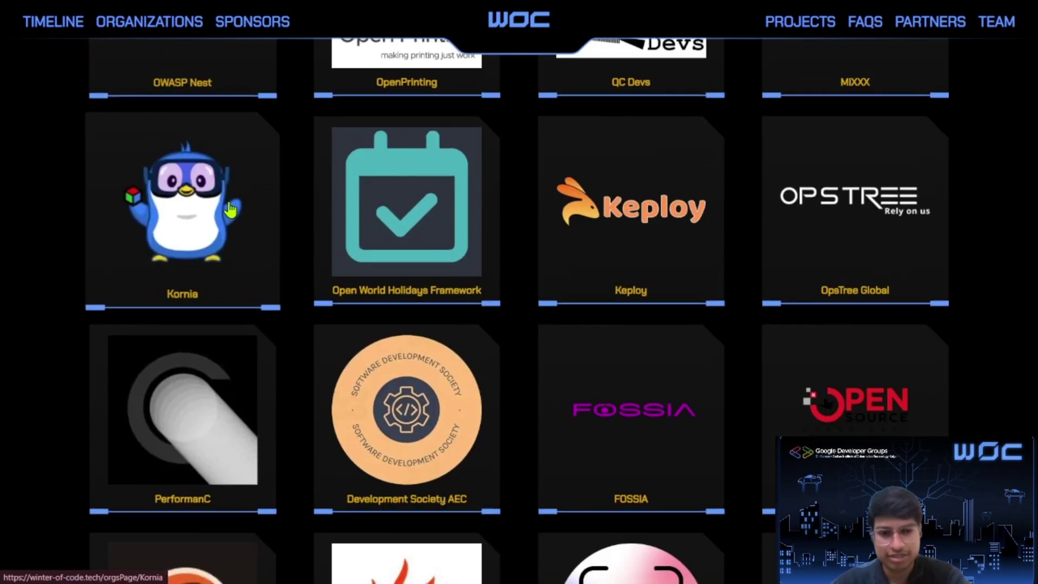
Step: Find the OpenPrinting card in the Organizations grid and open its profile
{"action": "scroll", "coordinate": [230, 210], "scroll_direction": "up", "scroll_amount": 4}
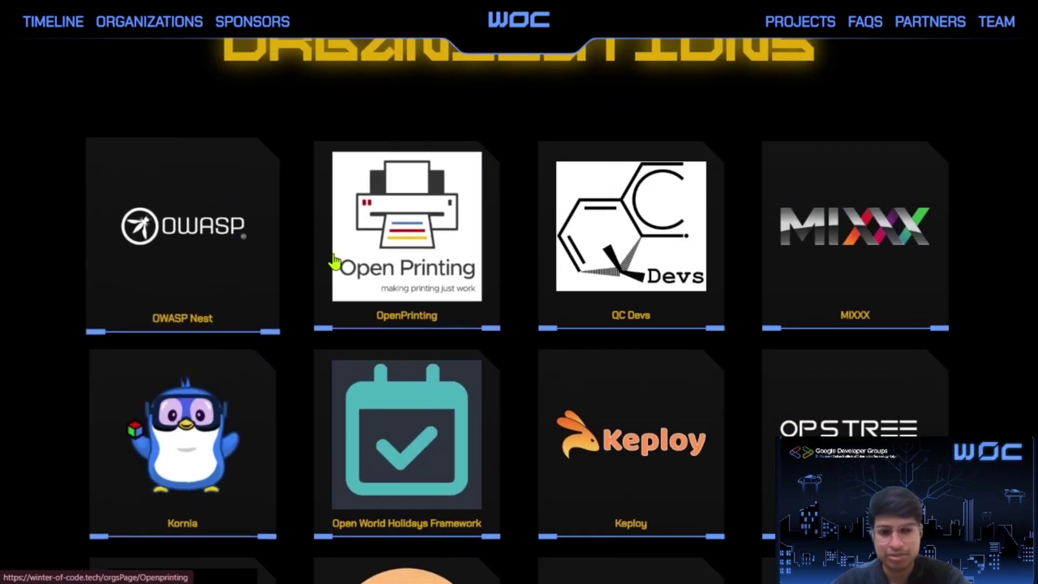
{"action": "left_click", "coordinate": [422, 249]}
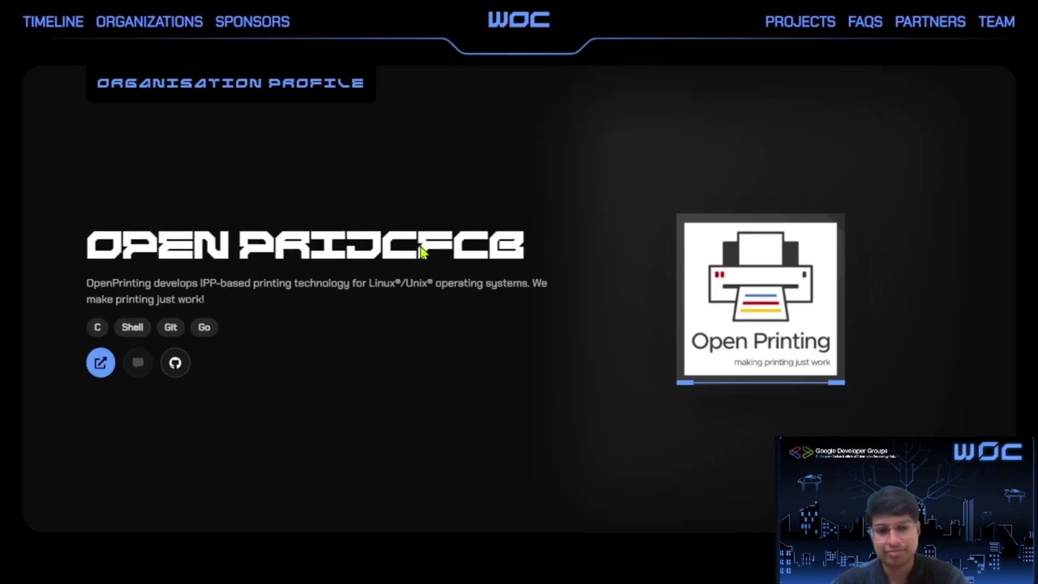
Step: Scroll the OpenPrinting profile to reach the LIBCUPSFILTERS project under Projects
{"action": "scroll", "coordinate": [423, 252], "scroll_direction": "down", "scroll_amount": 2}
{"action": "scroll", "coordinate": [422, 250], "scroll_direction": "up", "scroll_amount": 2}
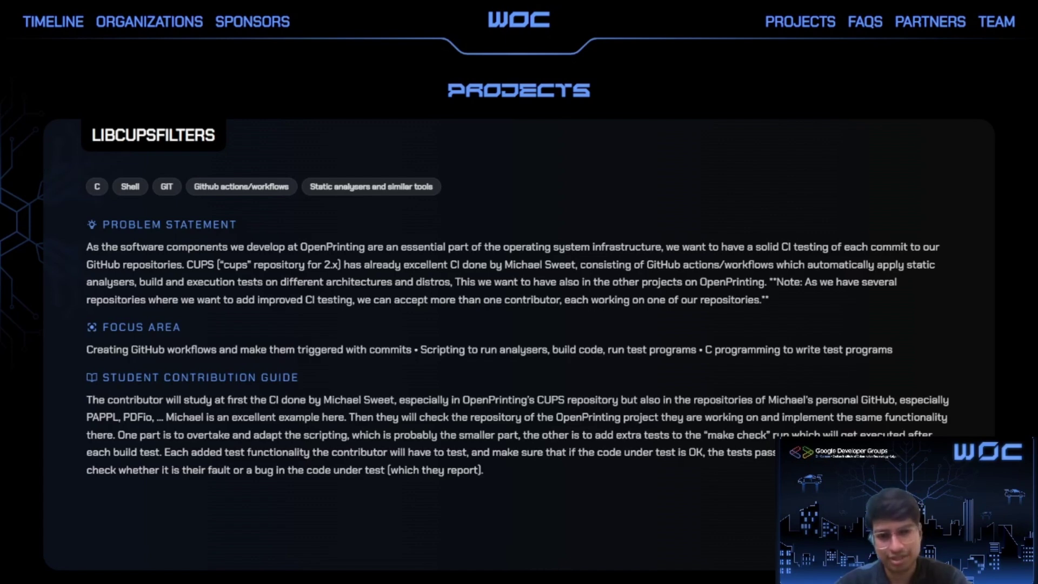
Step: Scroll down the LIBCUPSFILTERS project page to the Proposal_Template_WoC_5 template link
{"action": "scroll", "coordinate": [419, 130], "scroll_direction": "down", "scroll_amount": 1}
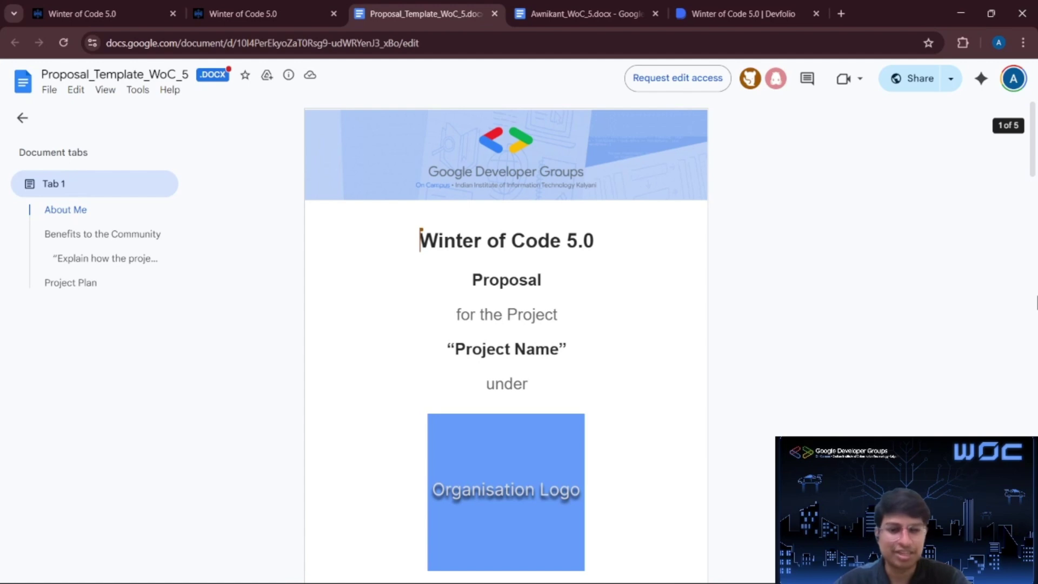
Step: Make a copy of the template, replacing 'Copy of Proposal_Template_' with the applicant's name
{"action": "scroll", "coordinate": [1037, 302], "scroll_direction": "down", "scroll_amount": 2}
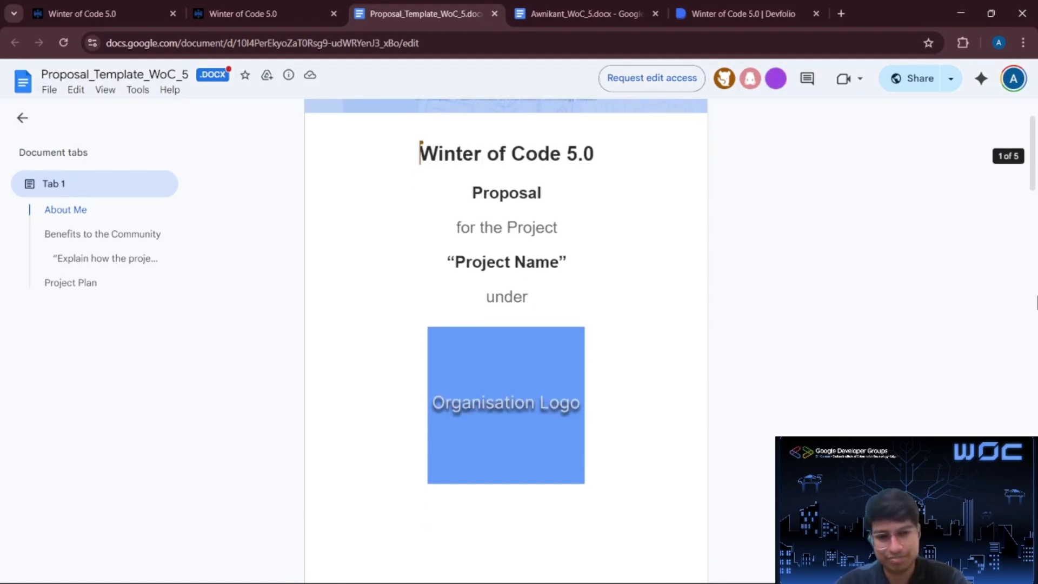
{"action": "scroll", "coordinate": [1036, 303], "scroll_direction": "up", "scroll_amount": 1}
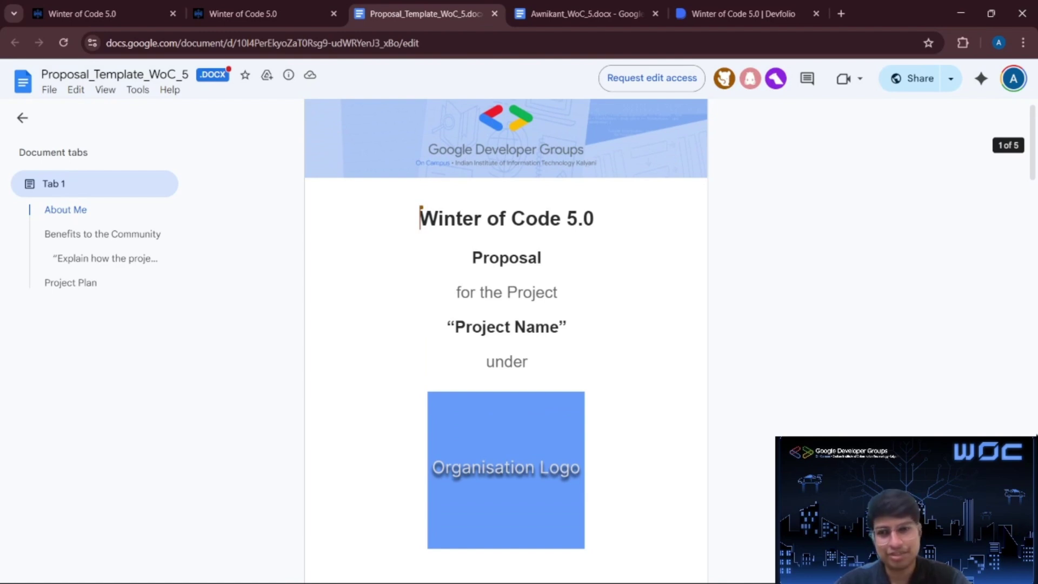
{"action": "left_click", "coordinate": [45, 89]}
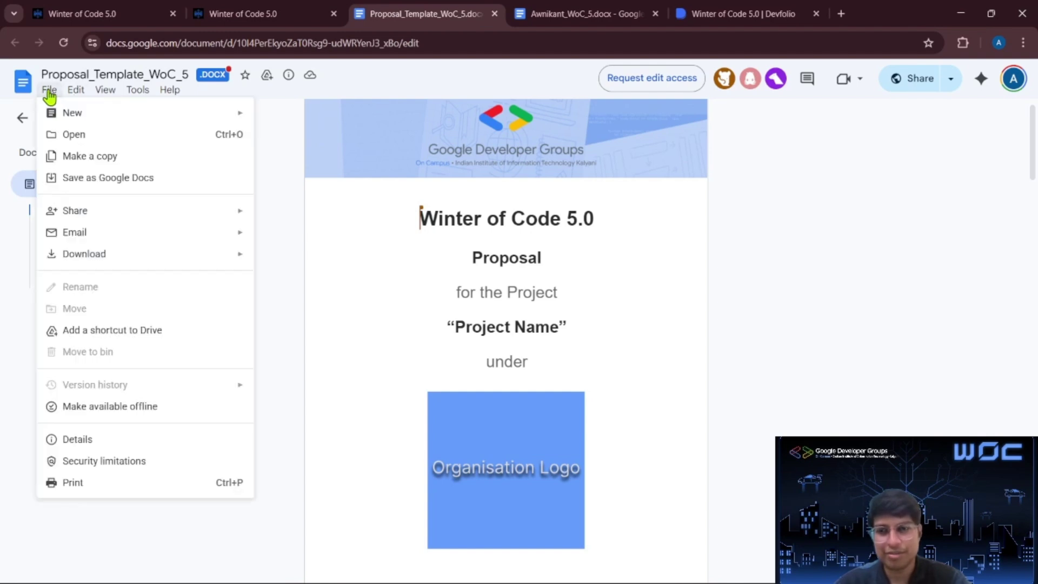
{"action": "left_click", "coordinate": [87, 157]}
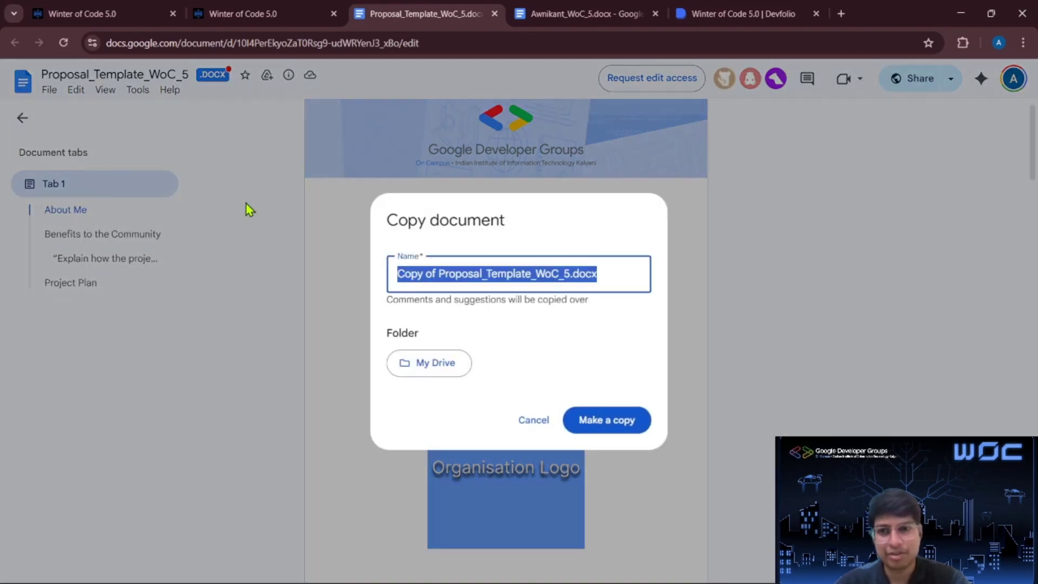
{"action": "left_click", "coordinate": [534, 278]}
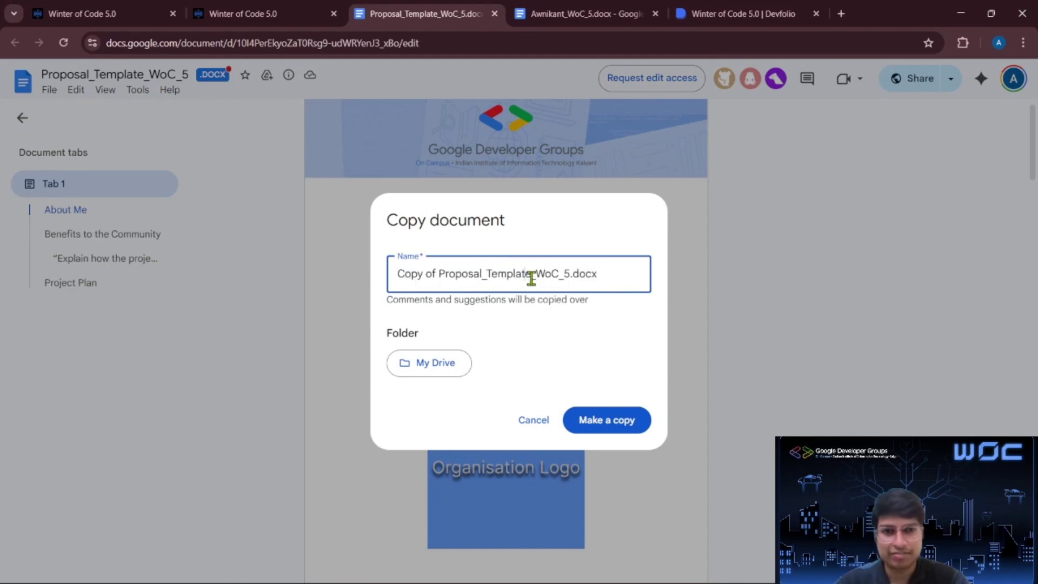
{"action": "left_click_drag", "start_coordinate": [534, 279], "coordinate": [325, 272]}
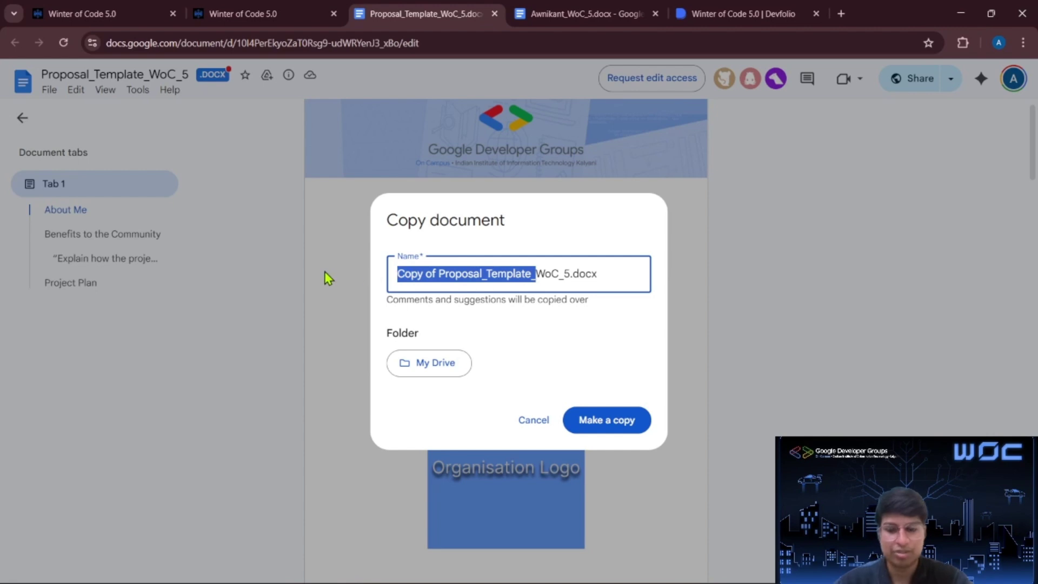
{"action": "type", "text": "Awnikant"}
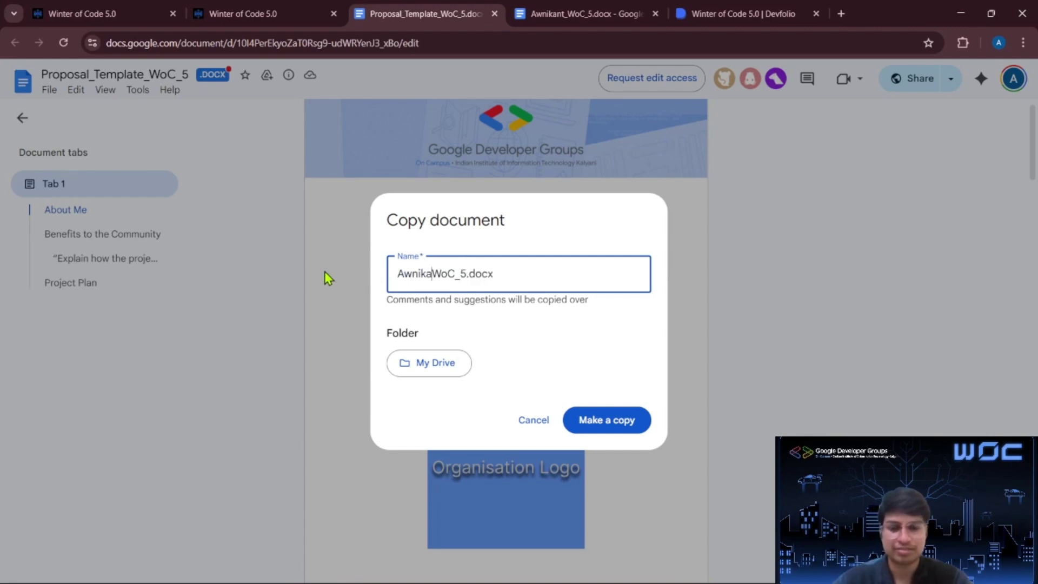
{"action": "type", "text": "_"}
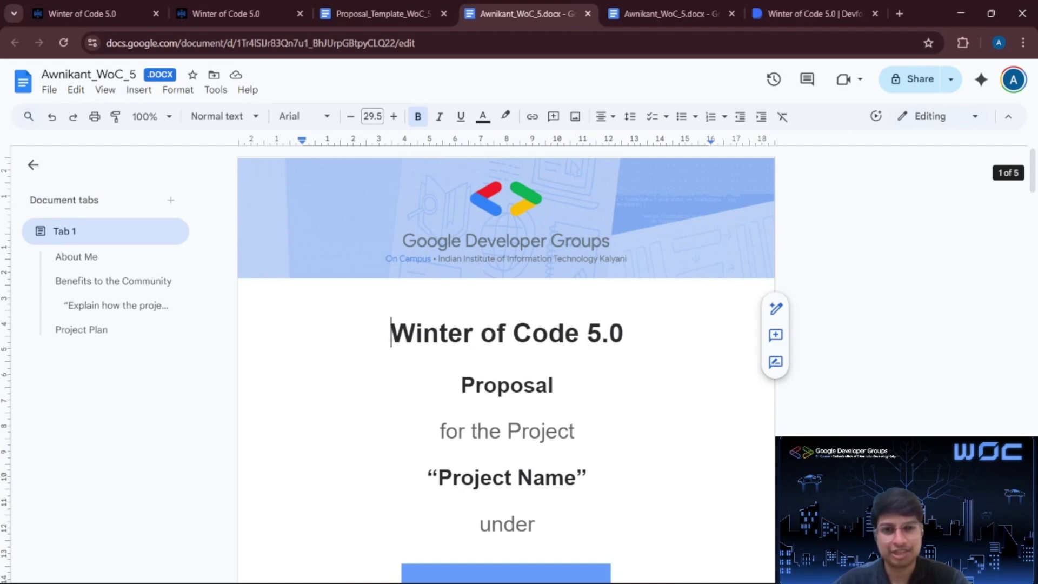
{"action": "scroll", "coordinate": [691, 540], "scroll_direction": "down", "scroll_amount": 9}
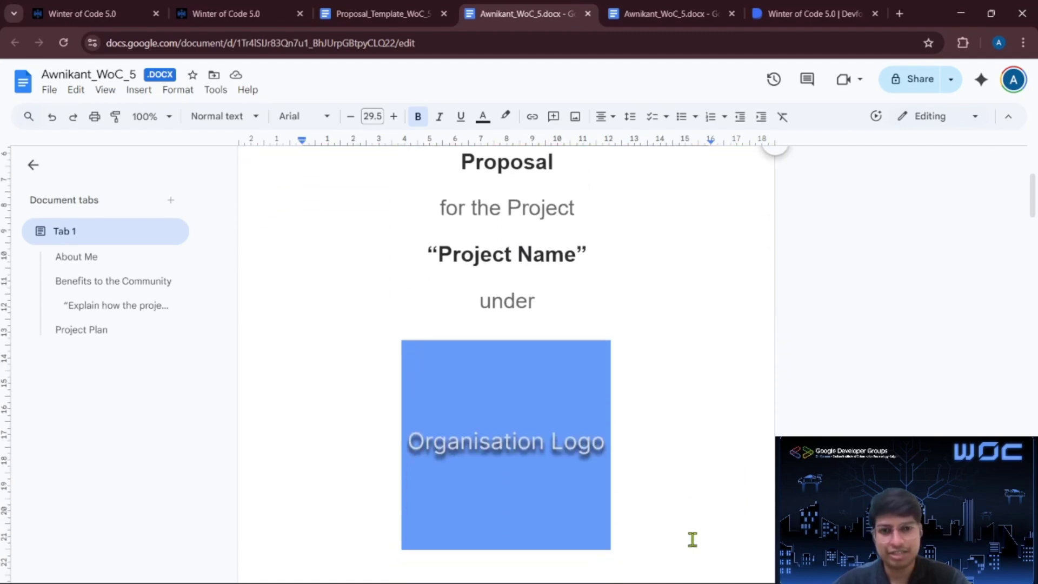
{"action": "scroll", "coordinate": [693, 540], "scroll_direction": "up", "scroll_amount": 9}
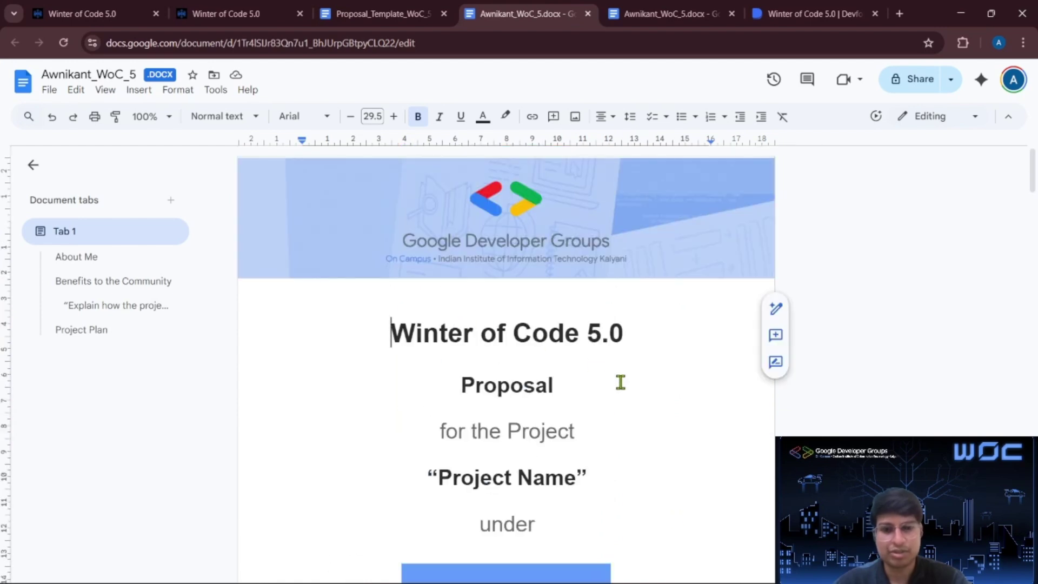
{"action": "scroll", "coordinate": [621, 382], "scroll_direction": "down", "scroll_amount": 3}
{"action": "scroll", "coordinate": [620, 382], "scroll_direction": "up", "scroll_amount": 3}
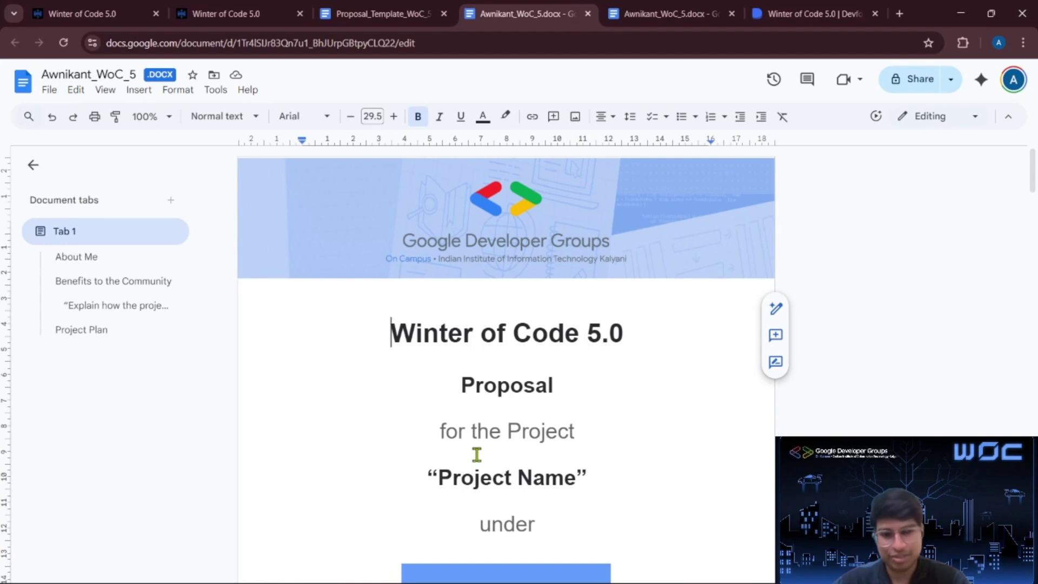
{"action": "scroll", "coordinate": [476, 454], "scroll_direction": "down", "scroll_amount": 3}
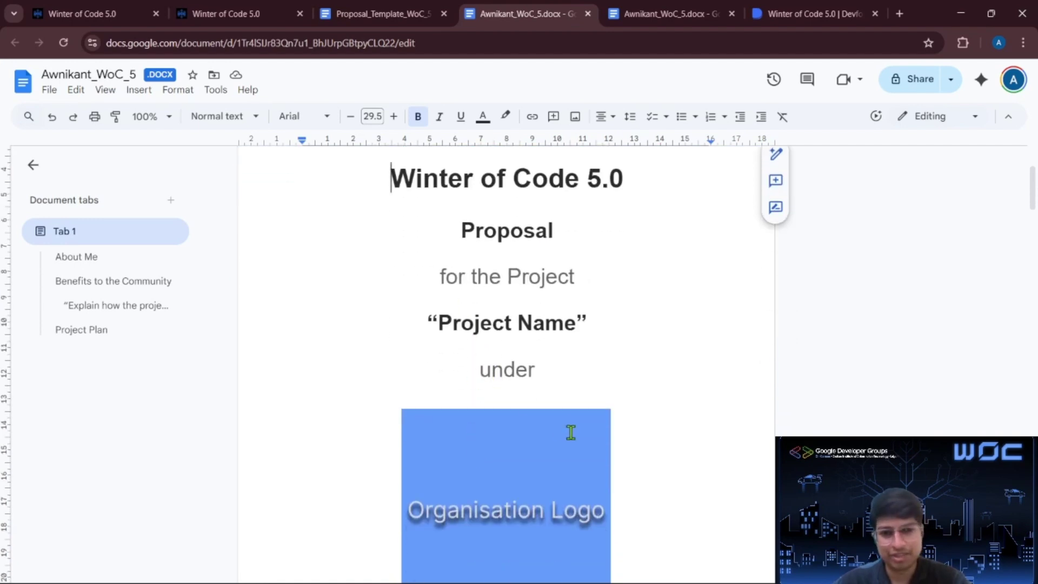
{"action": "scroll", "coordinate": [519, 401], "scroll_direction": "down", "scroll_amount": 3}
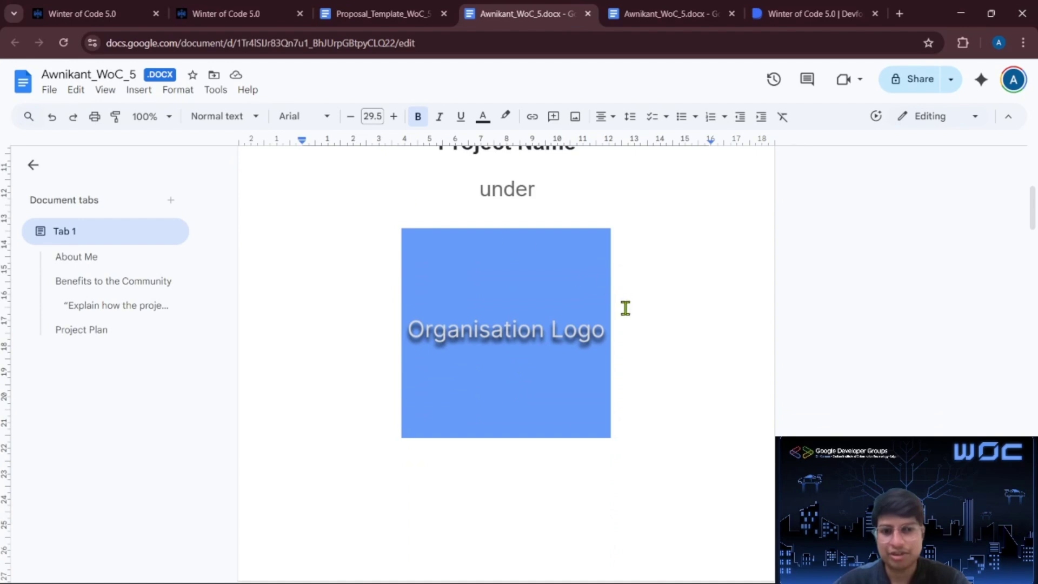
{"action": "scroll", "coordinate": [342, 271], "scroll_direction": "down", "scroll_amount": 8}
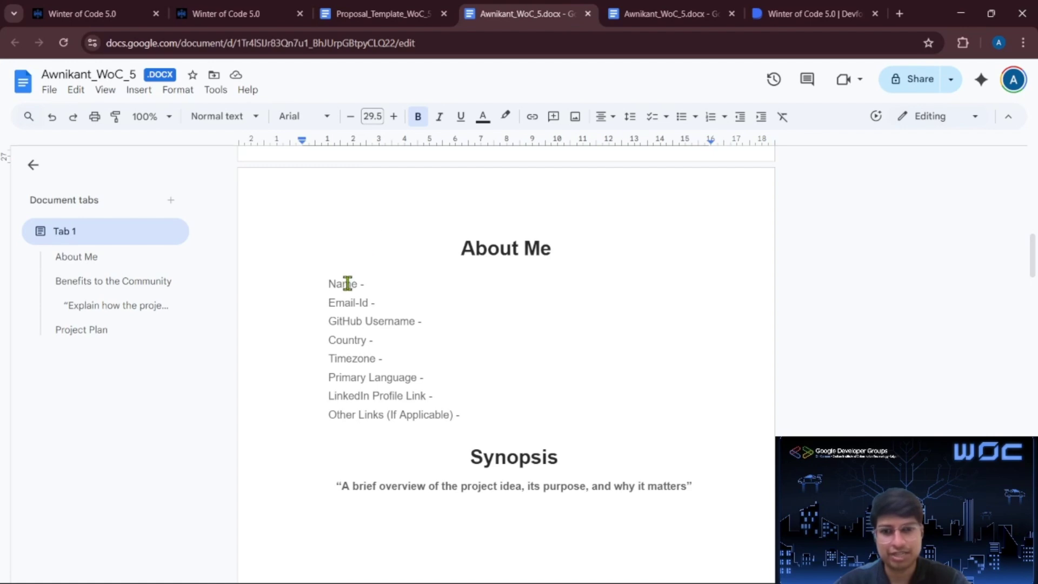
{"action": "scroll", "coordinate": [347, 283], "scroll_direction": "down", "scroll_amount": 4}
{"action": "scroll", "coordinate": [347, 283], "scroll_direction": "up", "scroll_amount": 2}
{"action": "scroll", "coordinate": [347, 283], "scroll_direction": "down", "scroll_amount": 2}
{"action": "scroll", "coordinate": [348, 283], "scroll_direction": "down", "scroll_amount": 1}
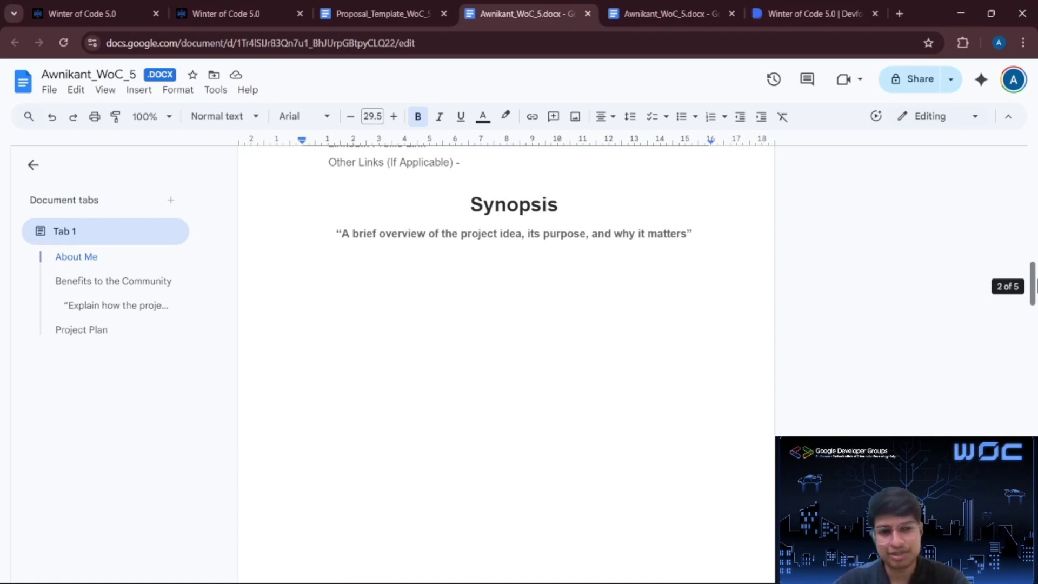
{"action": "scroll", "coordinate": [1035, 284], "scroll_direction": "down", "scroll_amount": 10}
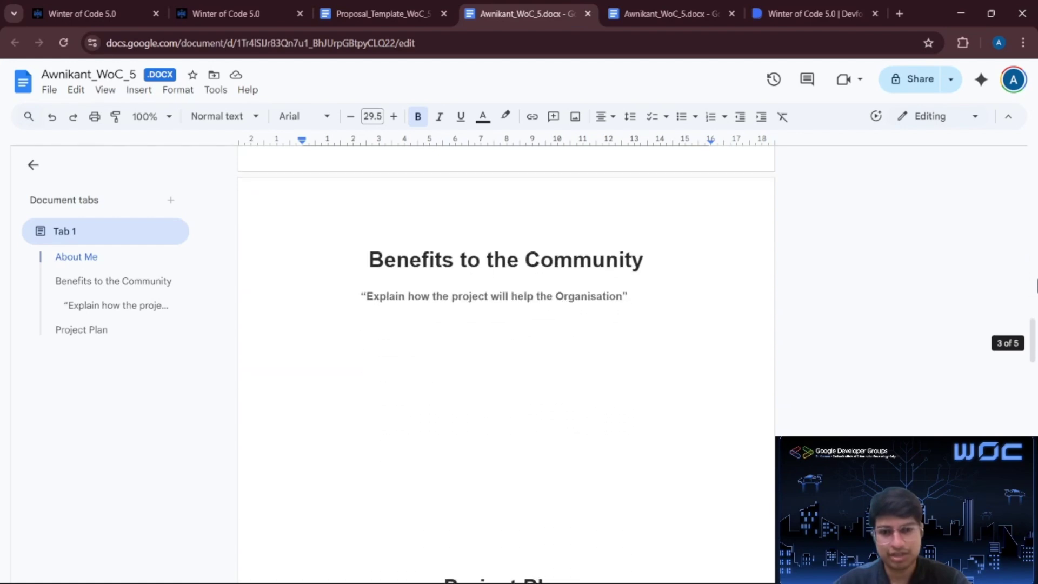
{"action": "scroll", "coordinate": [1037, 287], "scroll_direction": "down", "scroll_amount": 6}
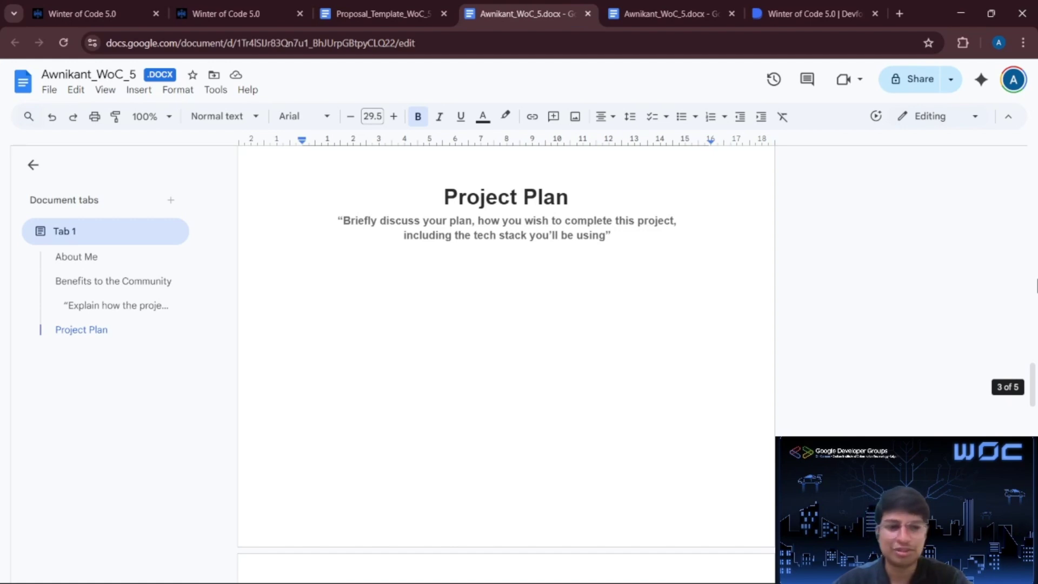
{"action": "scroll", "coordinate": [506, 362], "scroll_direction": "down", "scroll_amount": 7}
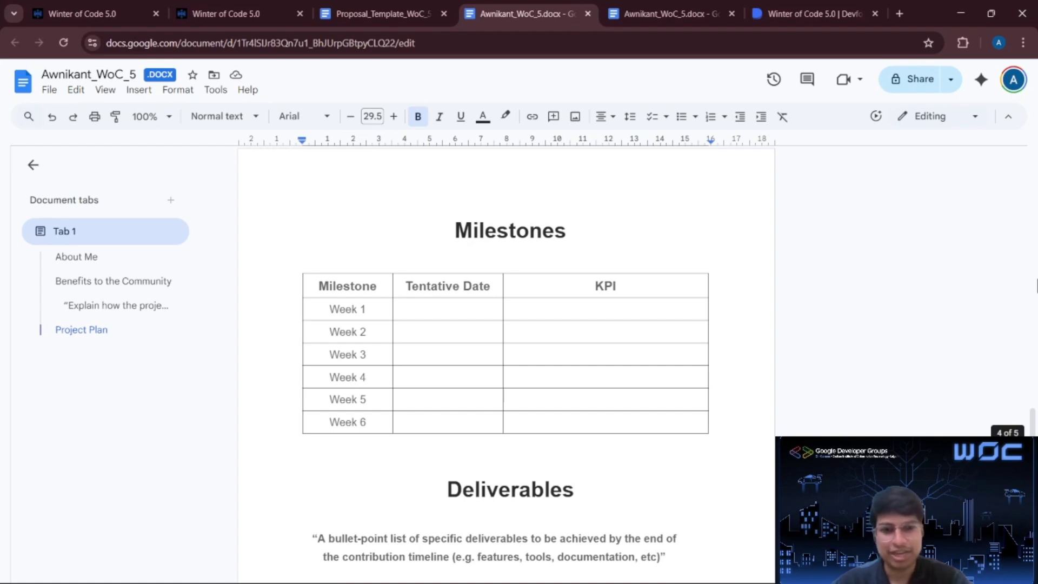
{"action": "scroll", "coordinate": [506, 357], "scroll_direction": "down", "scroll_amount": 1}
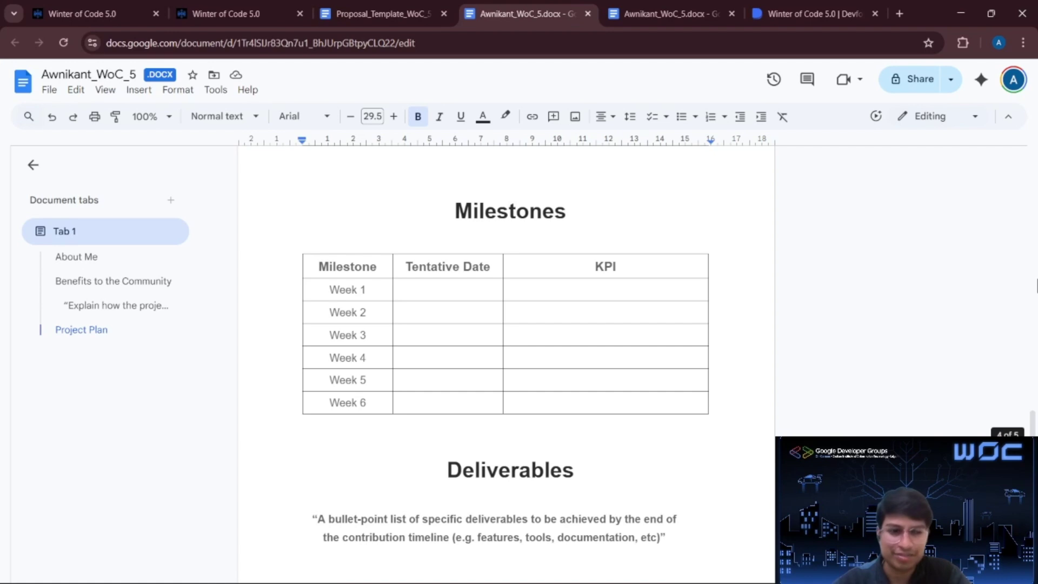
{"action": "scroll", "coordinate": [506, 356], "scroll_direction": "down", "scroll_amount": 5}
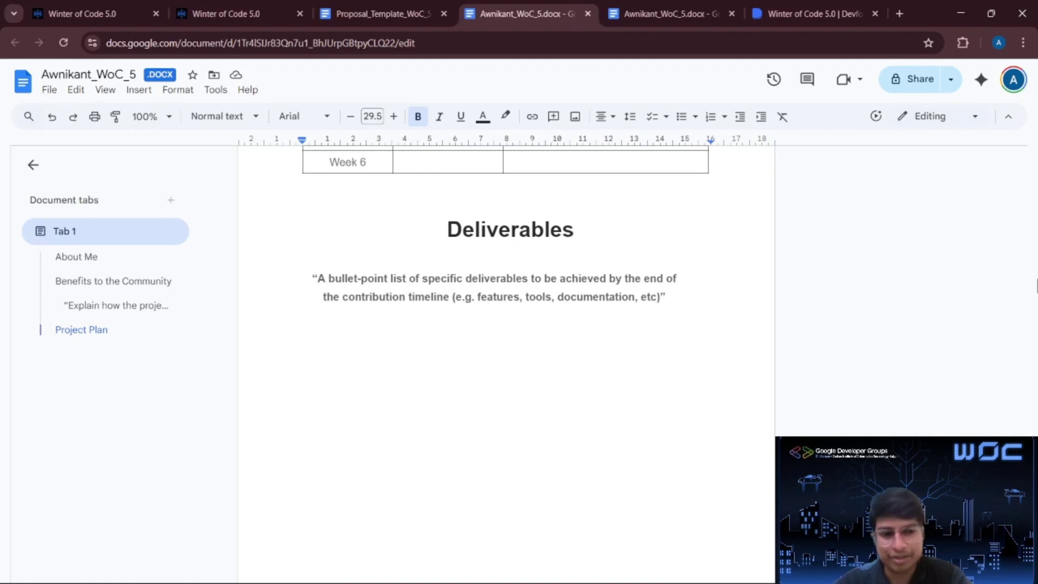
Step: Move to the empty Acknowledgement page at the end of the proposal
{"action": "scroll", "coordinate": [506, 356], "scroll_direction": "down", "scroll_amount": 10}
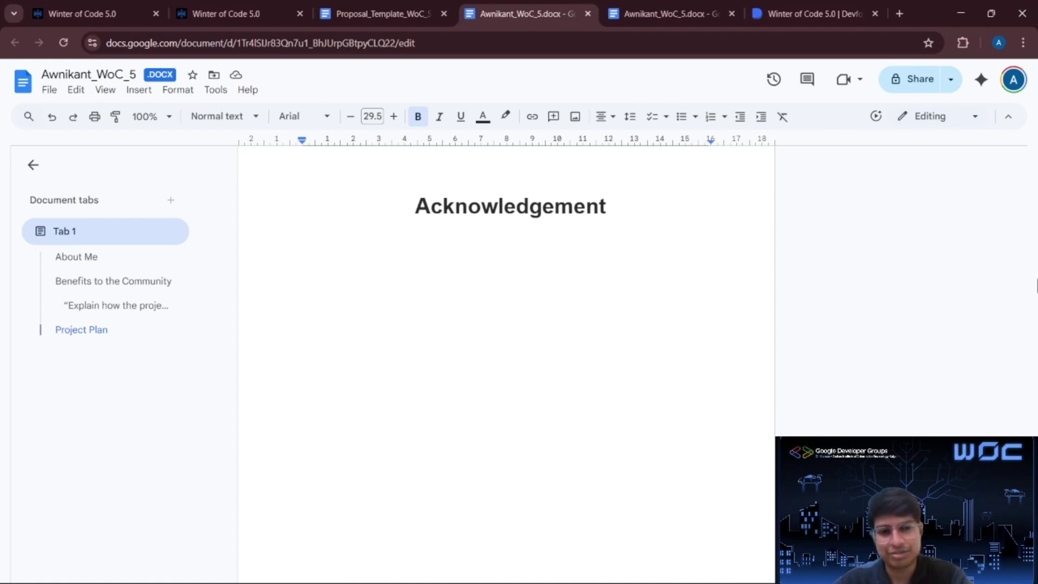
{"action": "key", "text": "ctrl+z"}
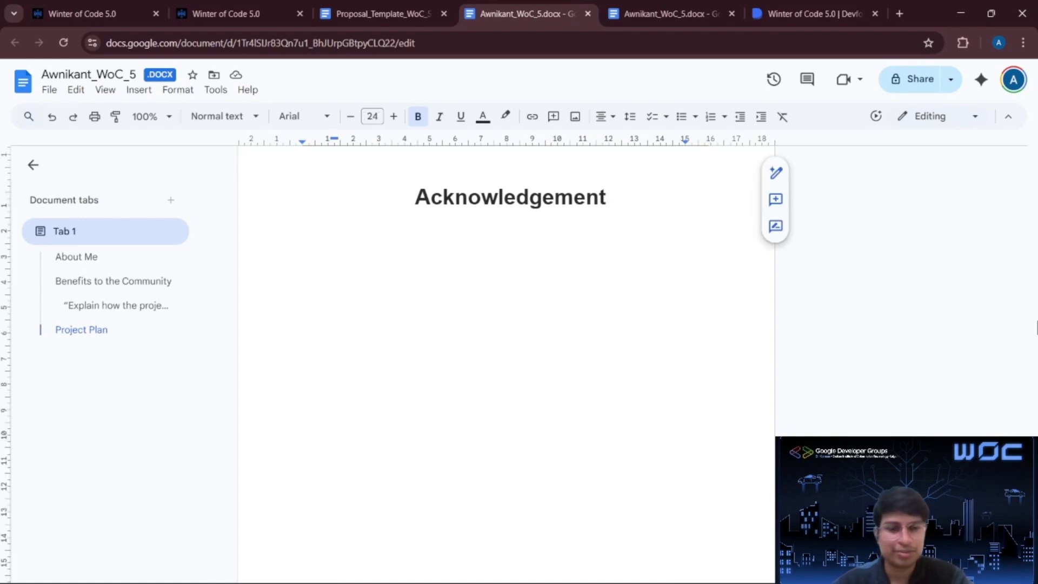
Step: Set General access to Anyone with the link, copy the link, and switch to Devfolio
{"action": "left_click", "coordinate": [904, 81]}
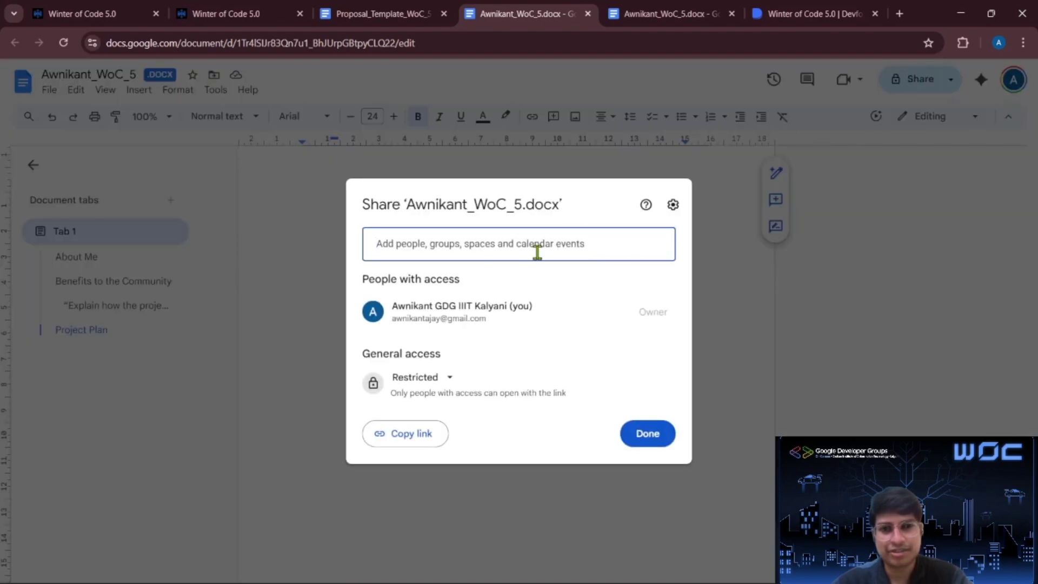
{"action": "left_click", "coordinate": [397, 378]}
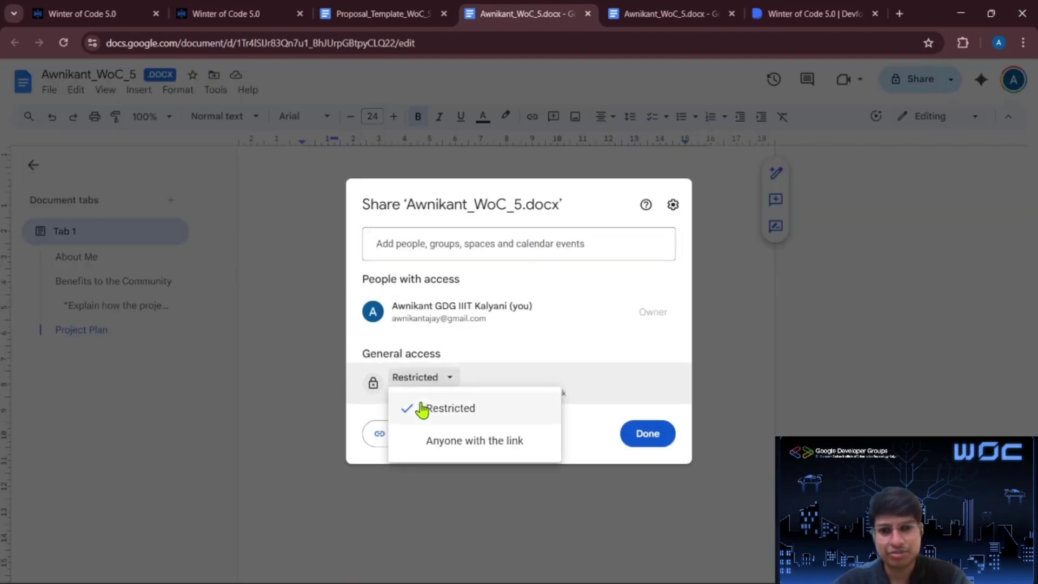
{"action": "left_click", "coordinate": [450, 459]}
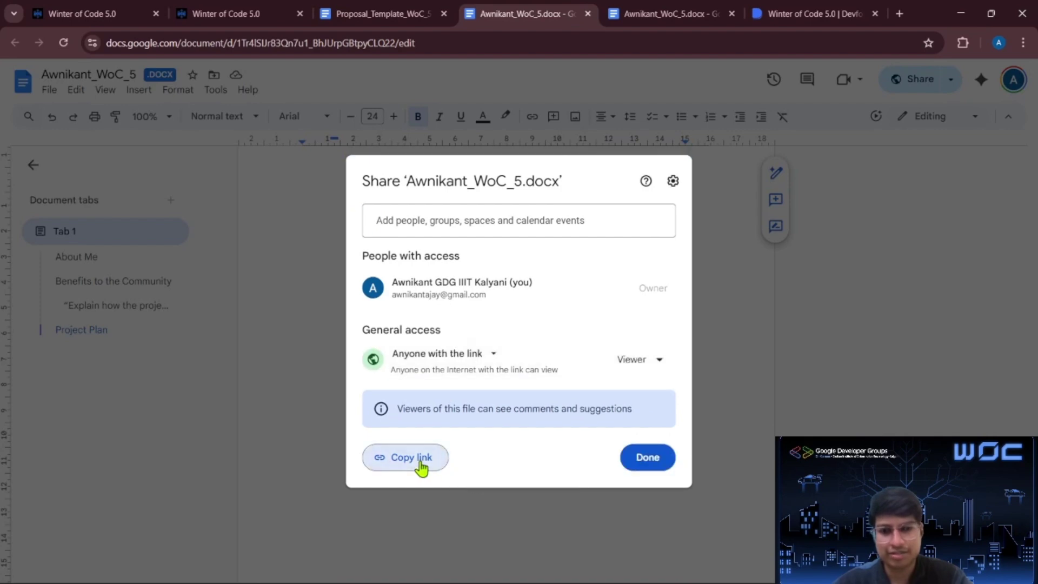
{"action": "left_click", "coordinate": [415, 458]}
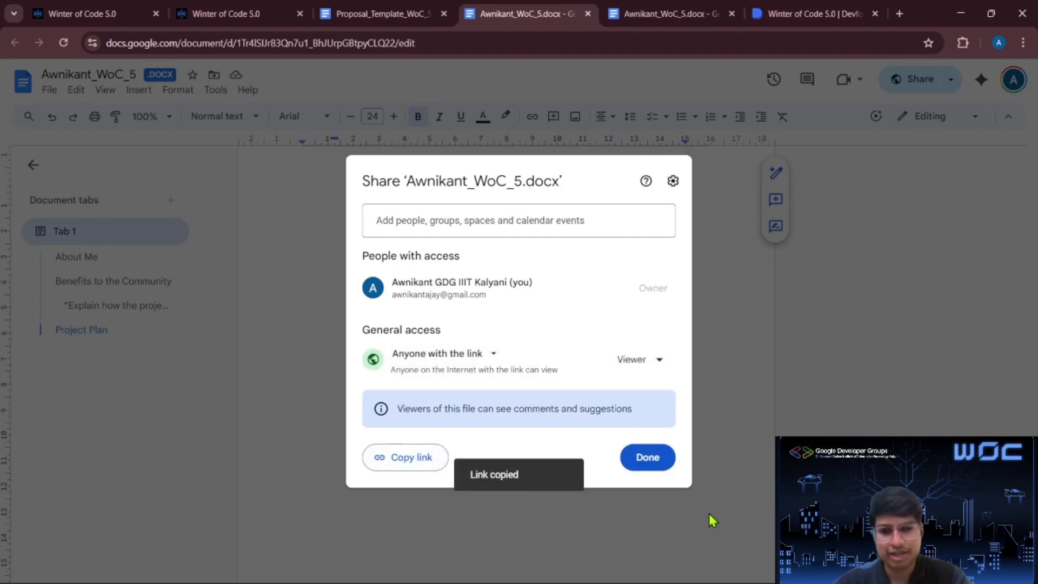
{"action": "left_click", "coordinate": [805, 12]}
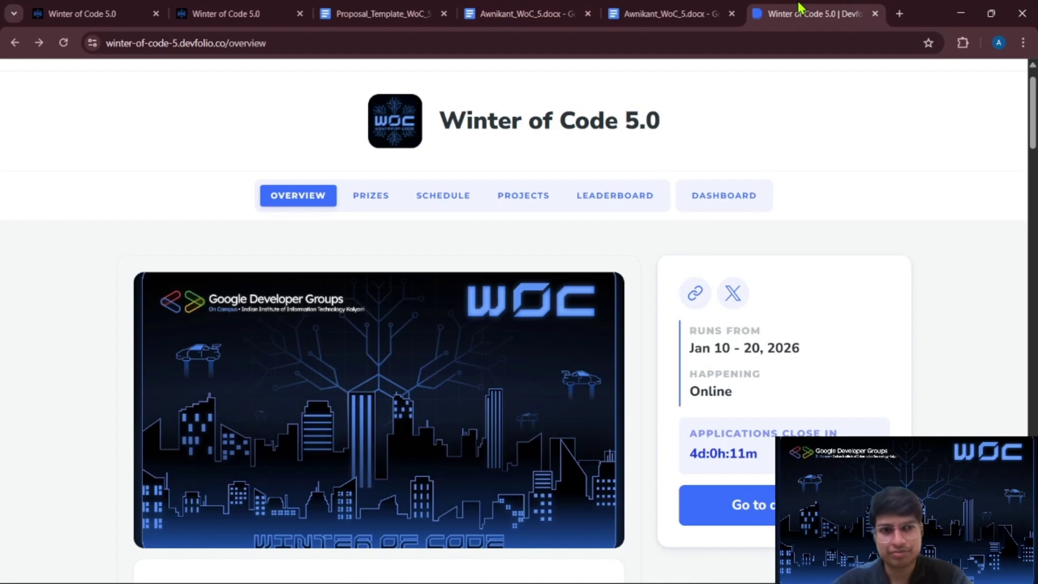
Step: From the Devfolio dashboard, open the publish form for the draft Winter of Code 5.0 project
{"action": "left_click", "coordinate": [736, 520]}
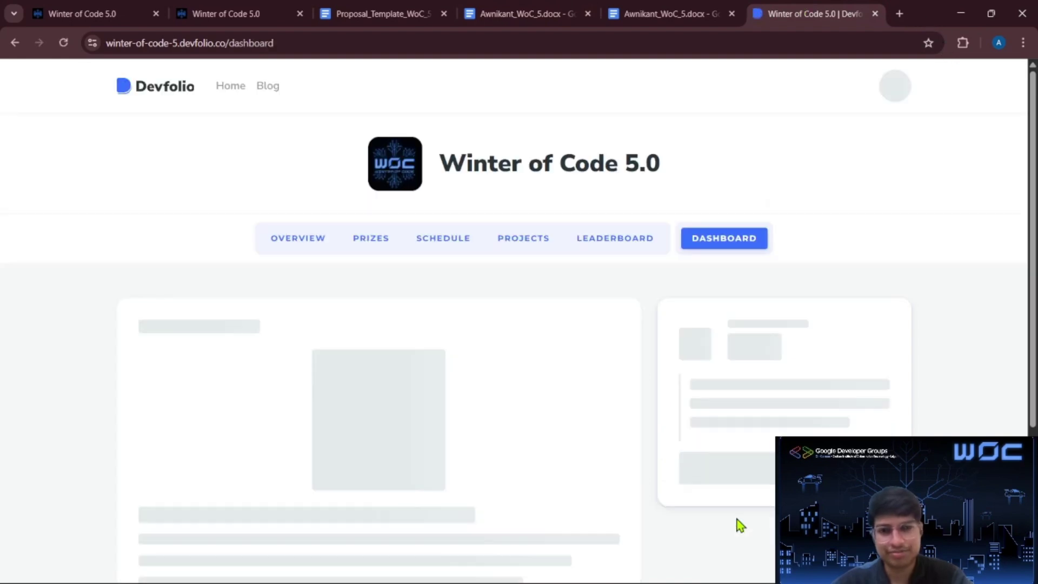
{"action": "scroll", "coordinate": [607, 425], "scroll_direction": "down", "scroll_amount": 2}
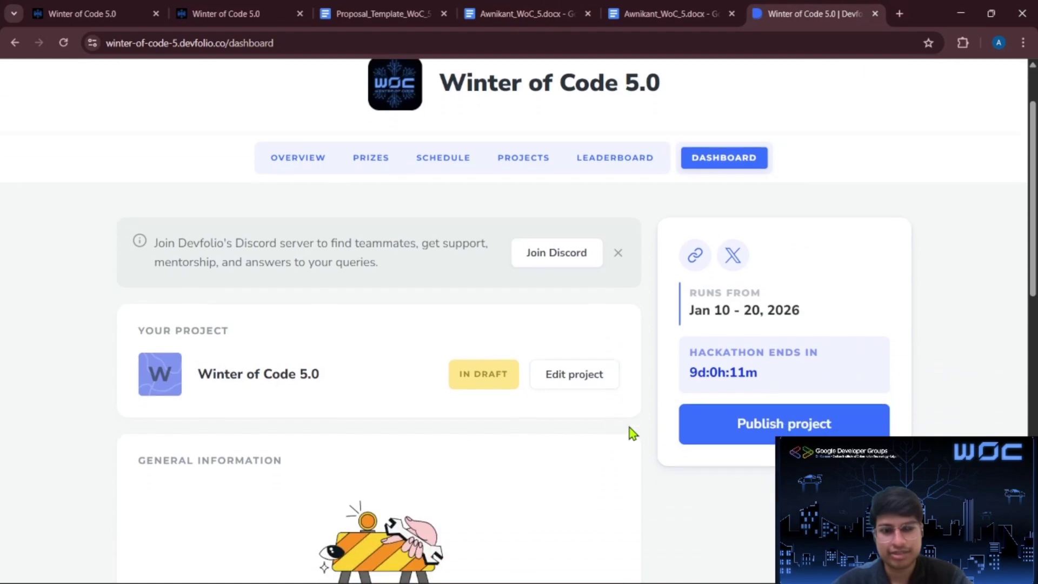
{"action": "left_click", "coordinate": [758, 442]}
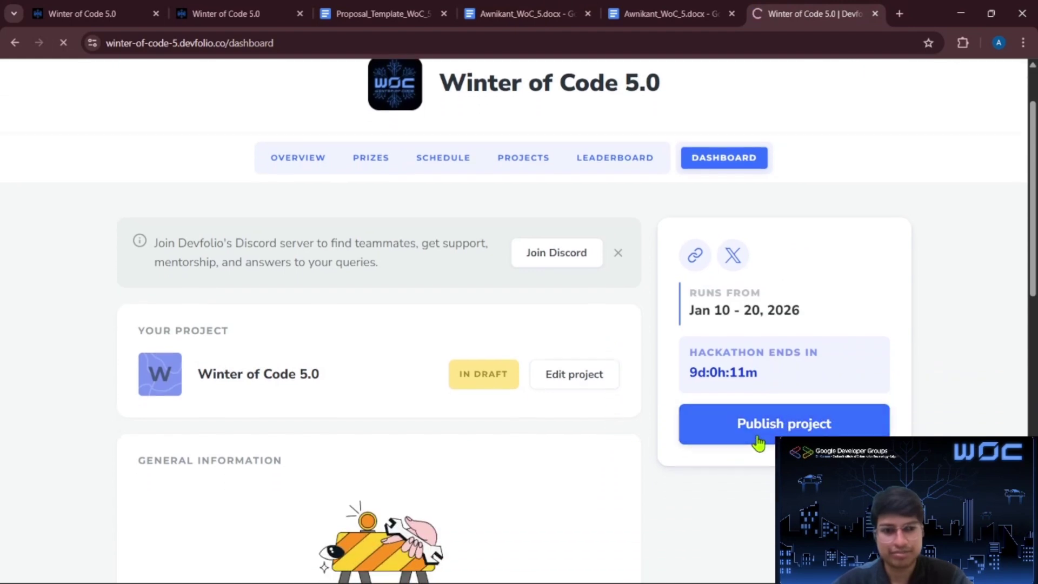
{"action": "scroll", "coordinate": [755, 440], "scroll_direction": "down", "scroll_amount": 2}
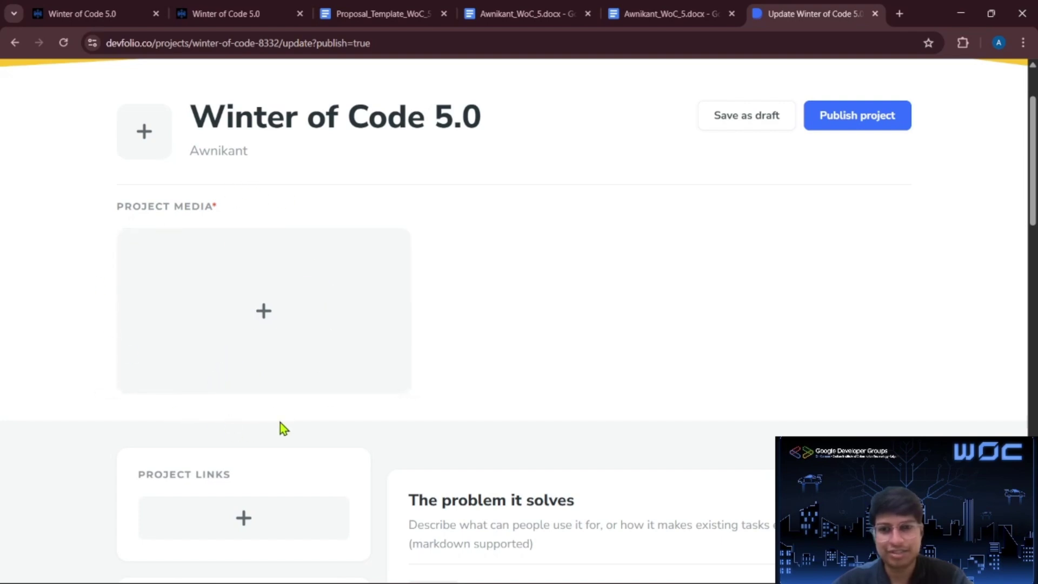
{"action": "scroll", "coordinate": [301, 359], "scroll_direction": "down", "scroll_amount": 1}
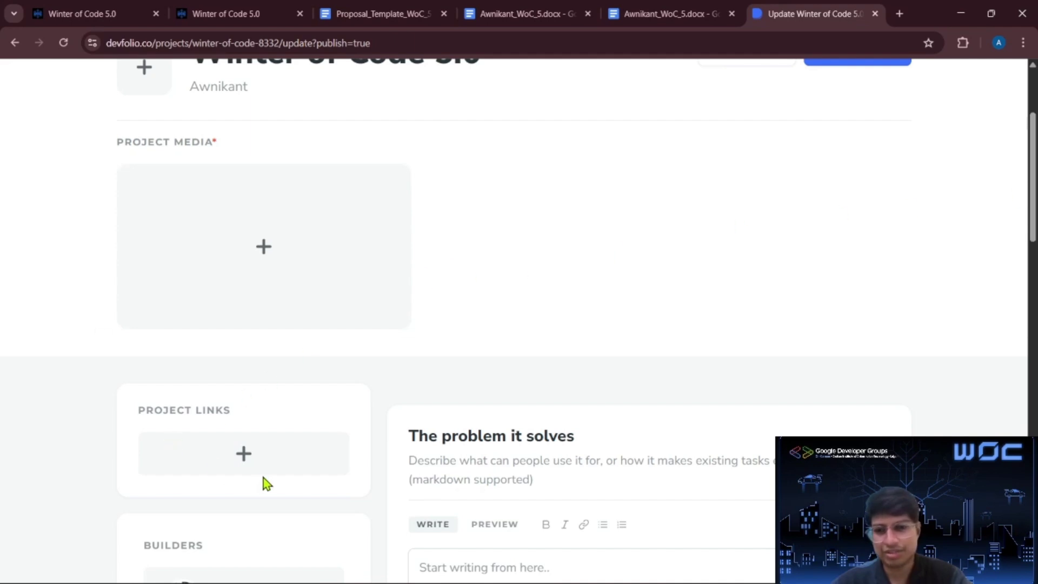
Step: Paste the shareable Google Docs proposal URL as a new Project Link and save it
{"action": "left_click", "coordinate": [242, 458]}
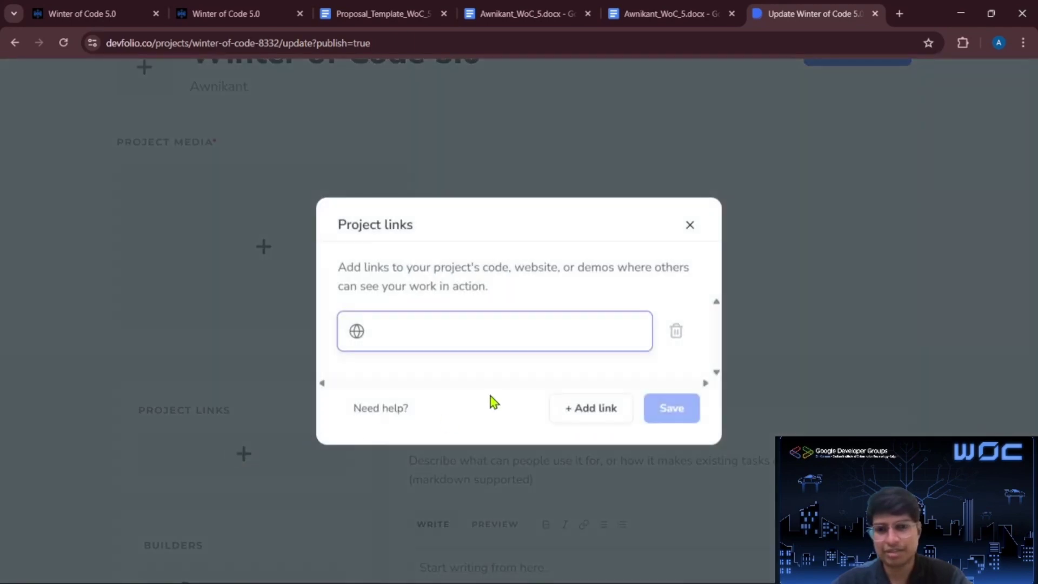
{"action": "key", "text": "ctrl+v"}
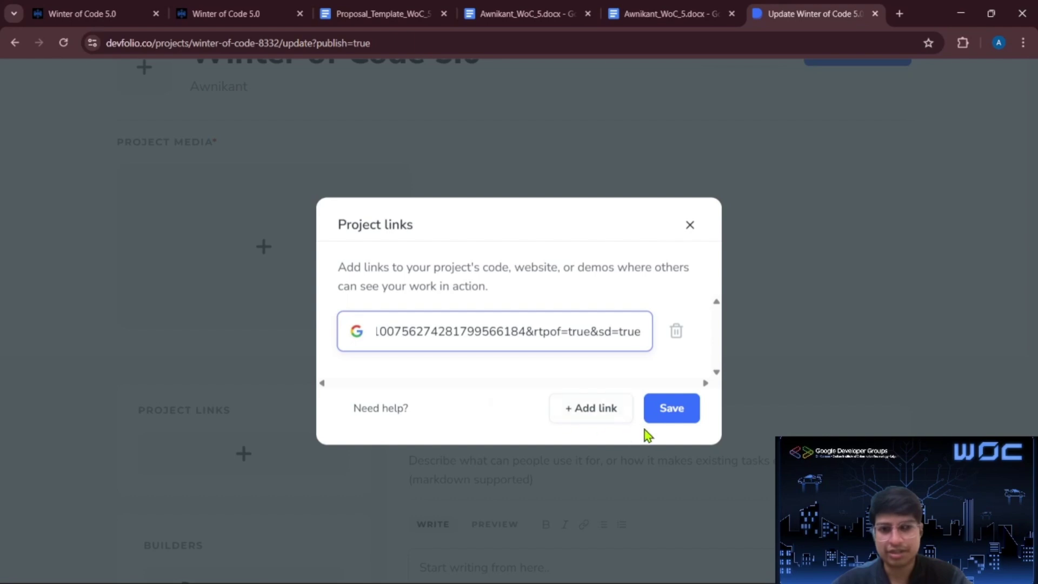
{"action": "left_click", "coordinate": [672, 412]}
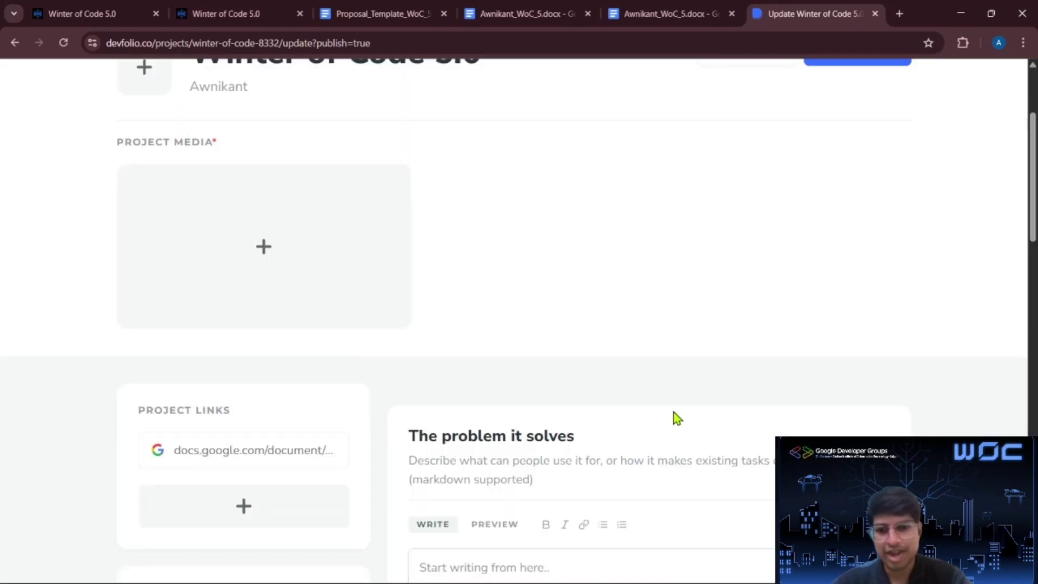
Step: Add Node.js and Solidity under Technologies Used, next to JavaScript and Python
{"action": "scroll", "coordinate": [483, 368], "scroll_direction": "down", "scroll_amount": 2}
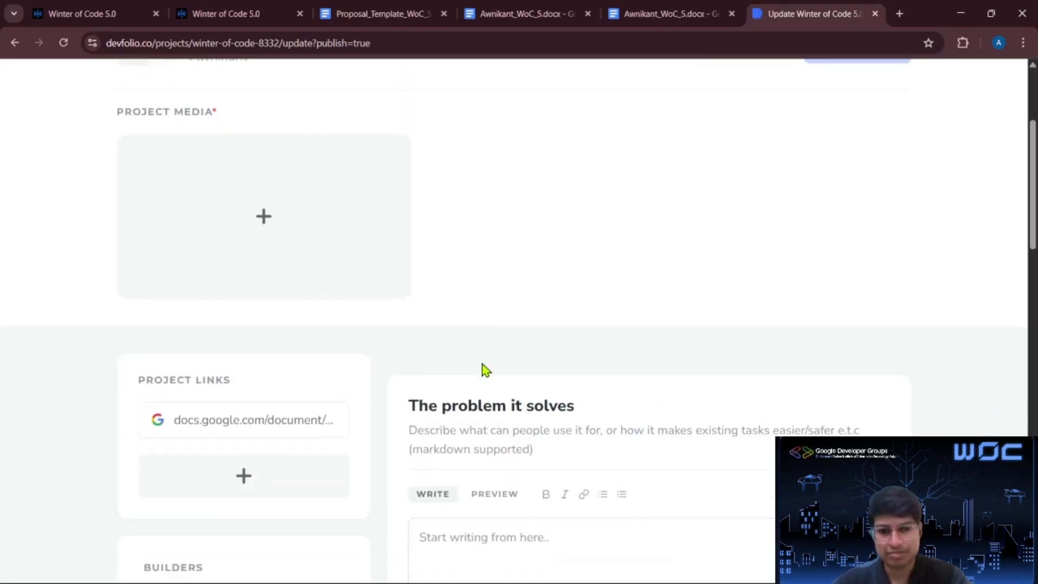
{"action": "scroll", "coordinate": [529, 381], "scroll_direction": "down", "scroll_amount": 10}
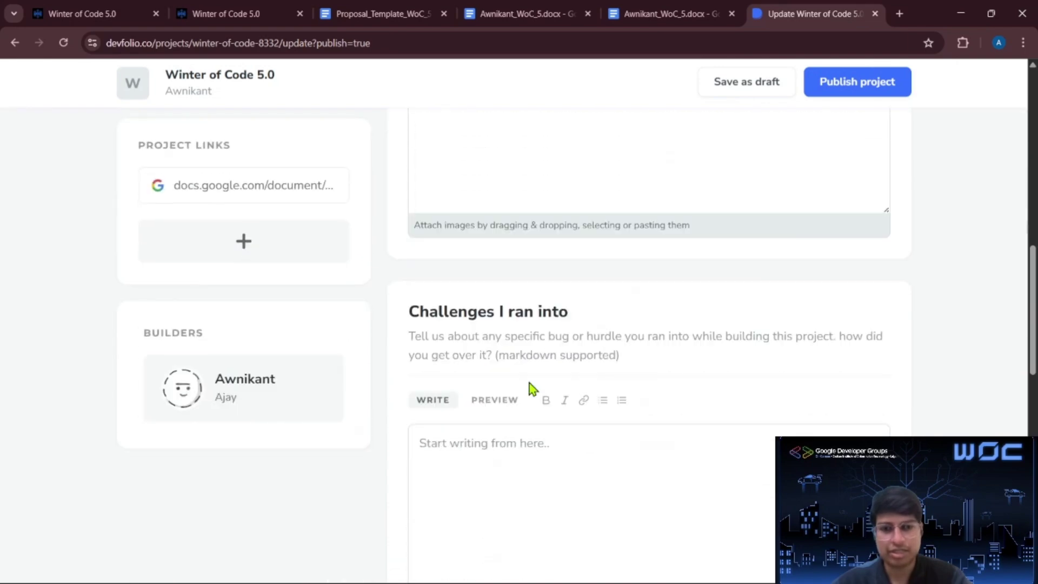
{"action": "scroll", "coordinate": [530, 381], "scroll_direction": "down", "scroll_amount": 4}
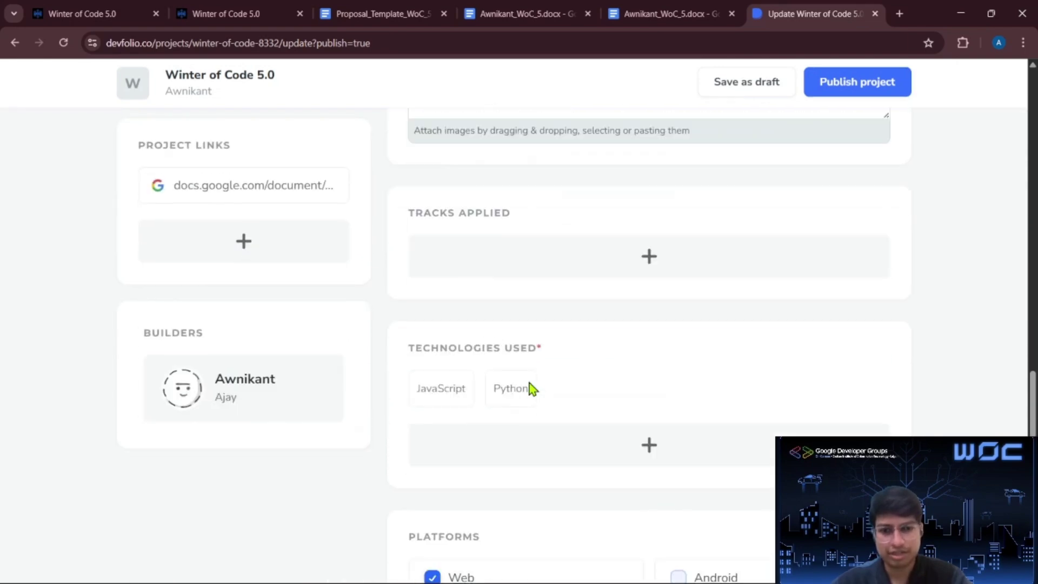
{"action": "left_click", "coordinate": [649, 446]}
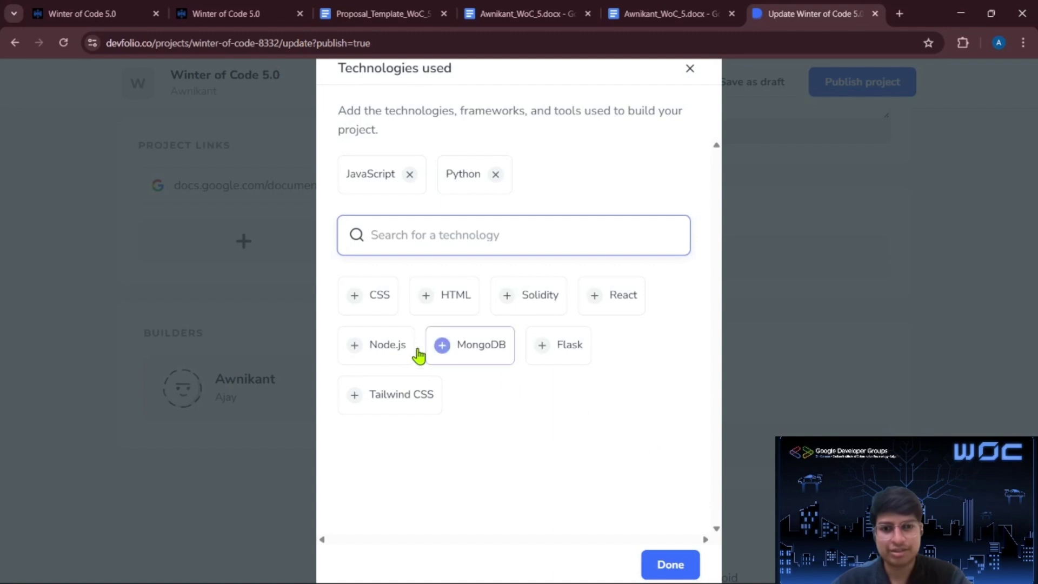
{"action": "left_click", "coordinate": [368, 343]}
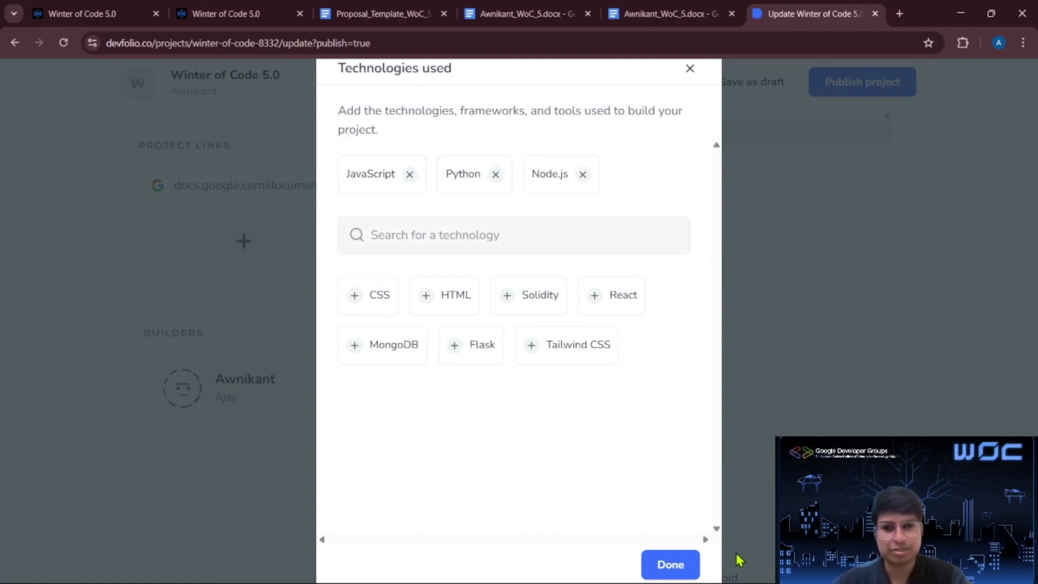
{"action": "left_click", "coordinate": [521, 296]}
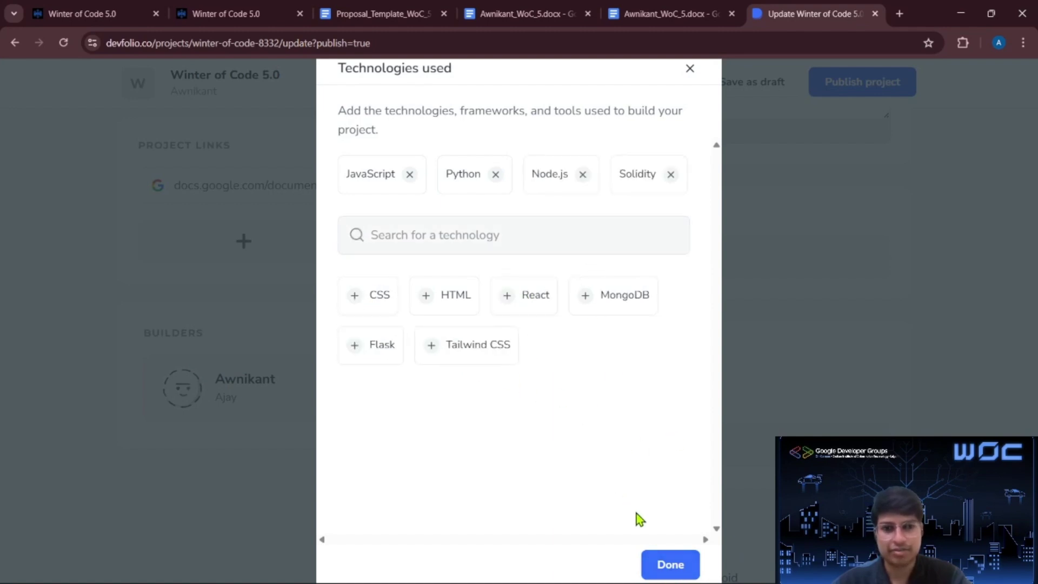
{"action": "left_click", "coordinate": [669, 564]}
{"action": "scroll", "coordinate": [621, 371], "scroll_direction": "down", "scroll_amount": 5}
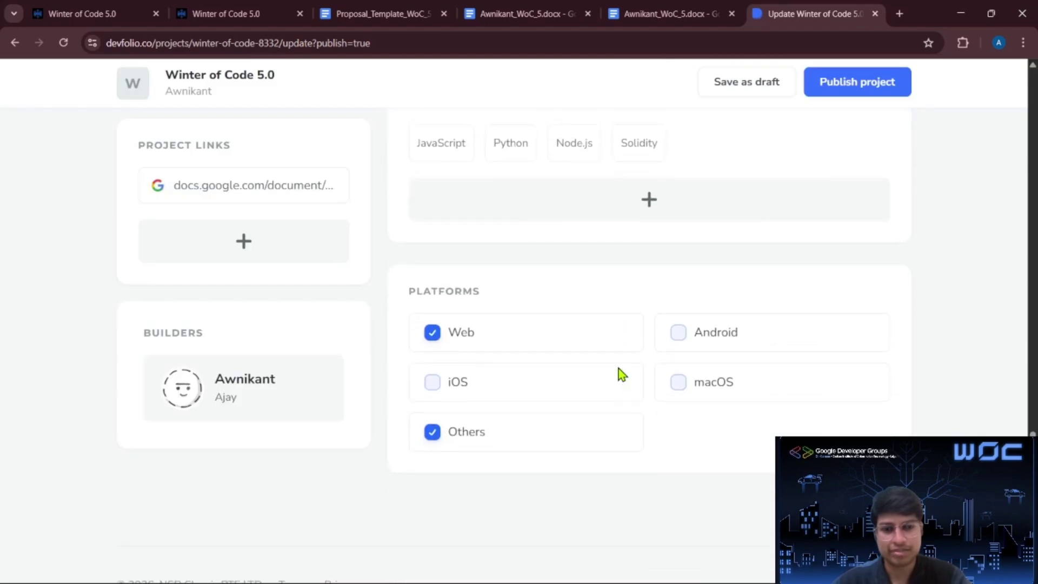
{"action": "scroll", "coordinate": [553, 366], "scroll_direction": "down", "scroll_amount": 1}
{"action": "scroll", "coordinate": [552, 363], "scroll_direction": "up", "scroll_amount": 15}
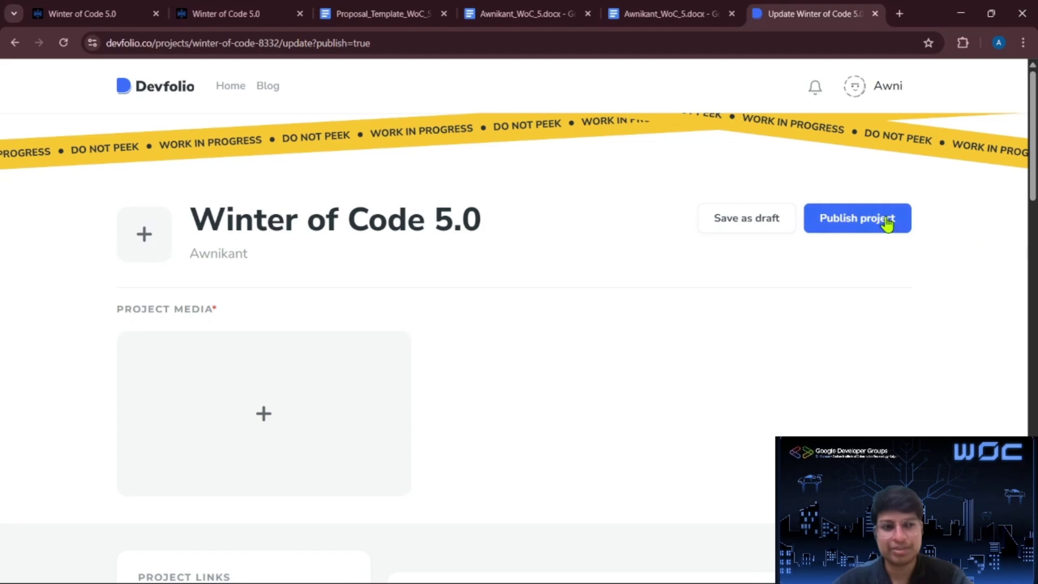